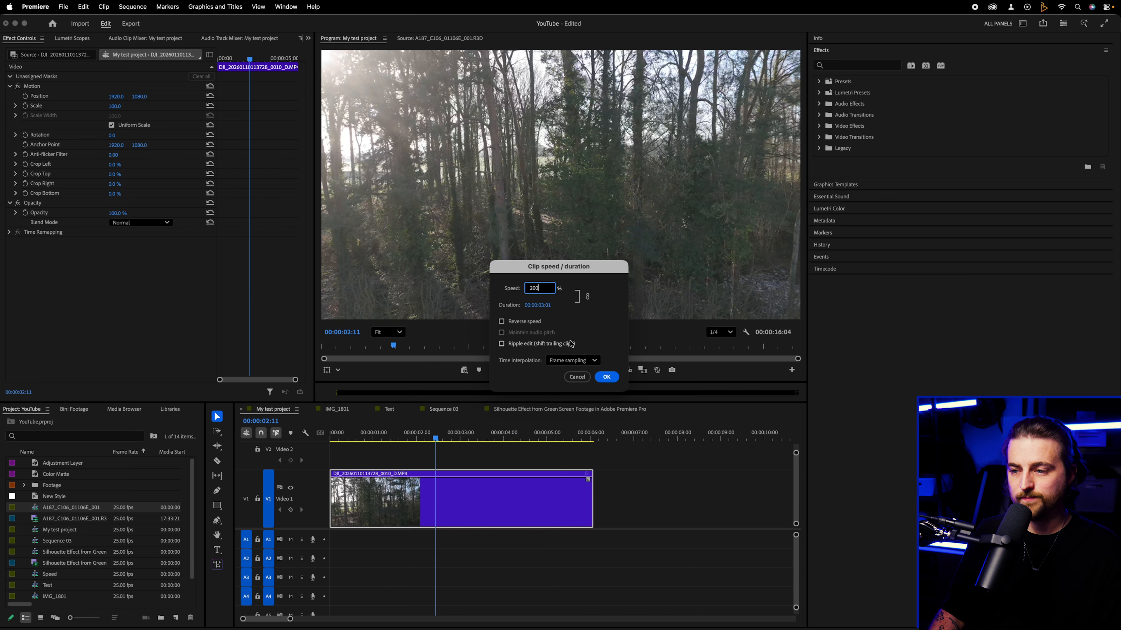
- Apply a speed of 200% to the forest drone clip on Video 1 and play the sequence from the start
{"action": "left_click", "coordinate": [606, 377]}
{"action": "key", "text": "Home"}
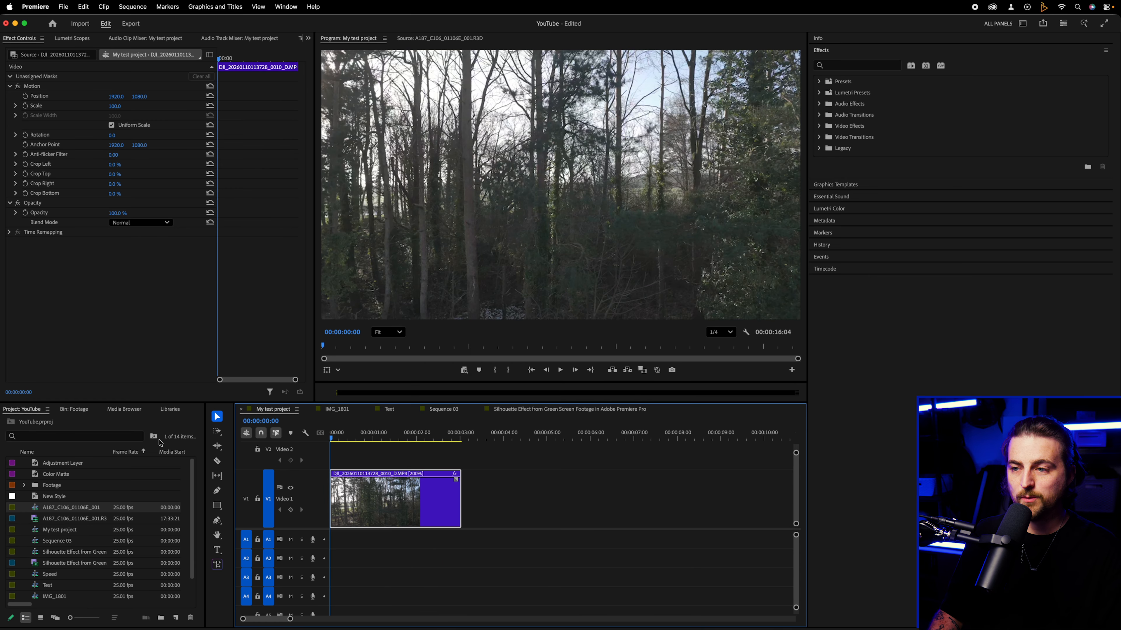
{"action": "key", "text": "space"}
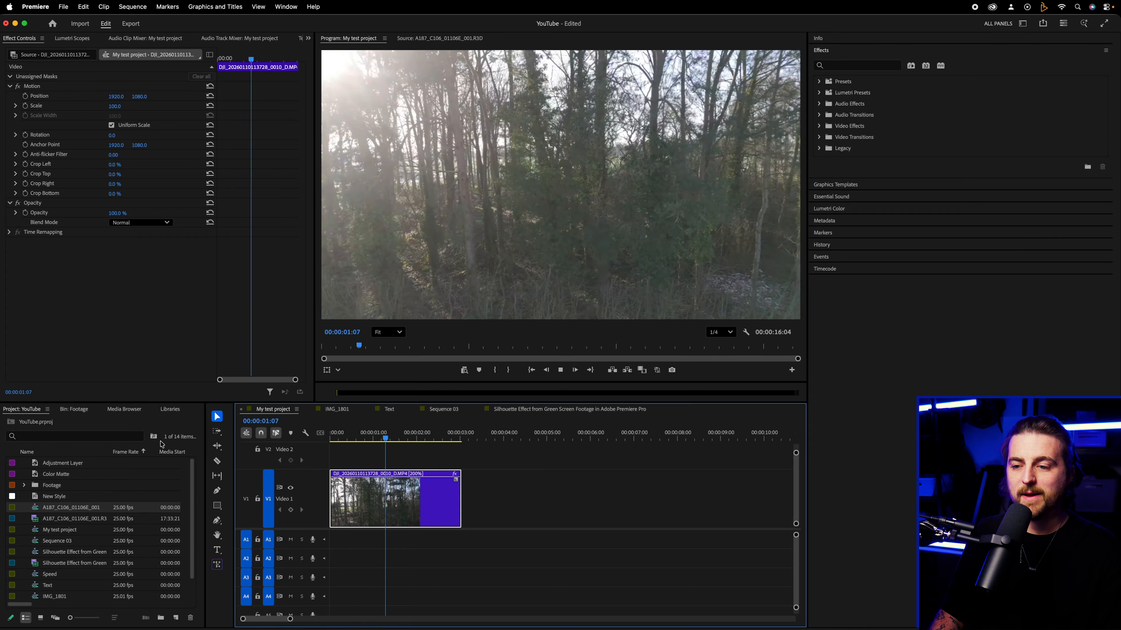
{"action": "key", "text": "space"}
- Set the forest clip's speed to 50% and play back the slowed footage
{"action": "right_click", "coordinate": [420, 506]}
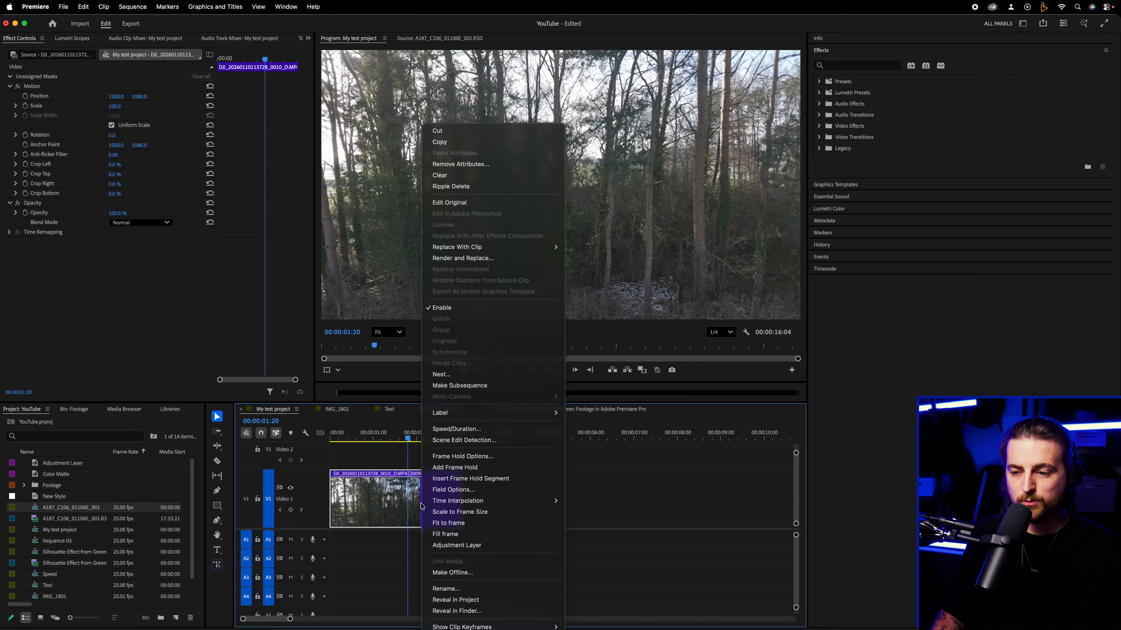
{"action": "left_click", "coordinate": [445, 440]}
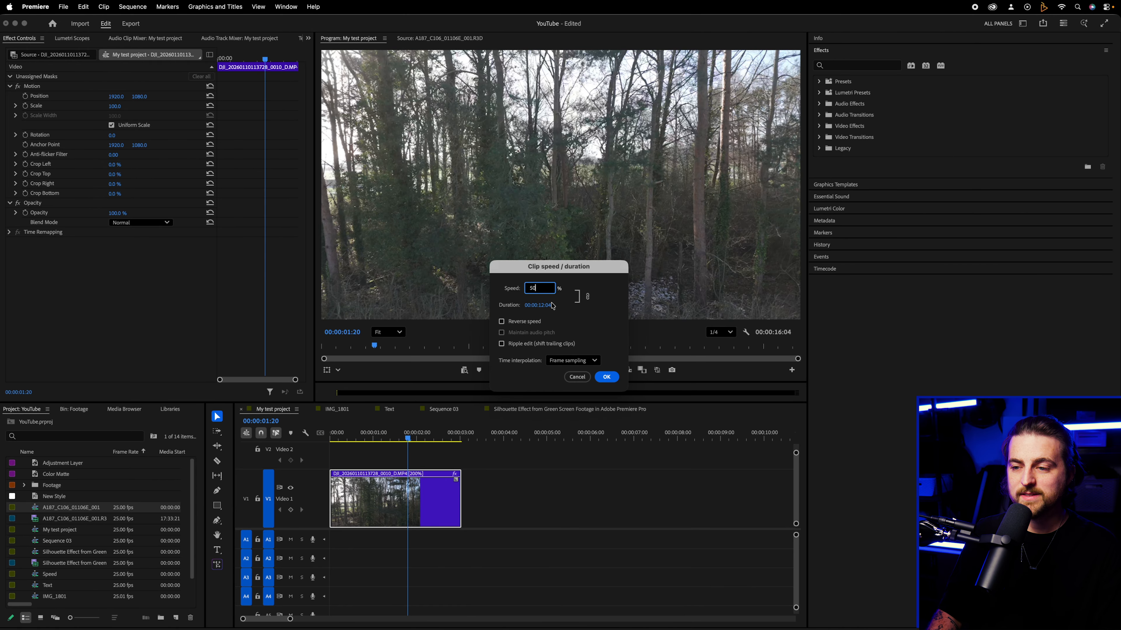
{"action": "left_click", "coordinate": [607, 377]}
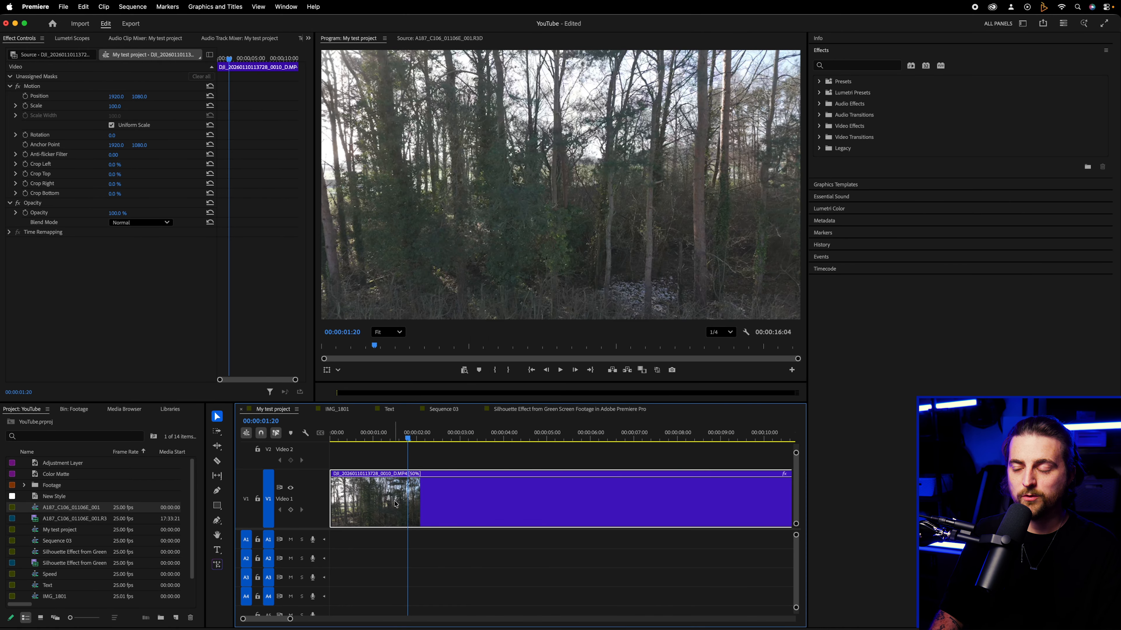
{"action": "key", "text": "space"}
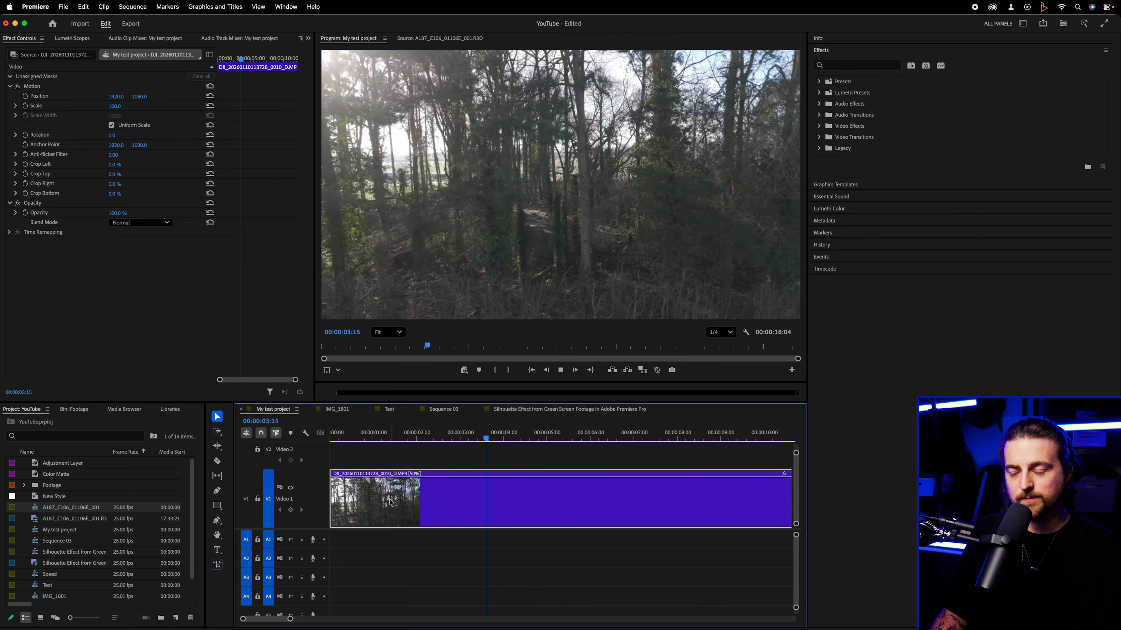
{"action": "key", "text": "space"}
{"action": "key", "text": "space"}
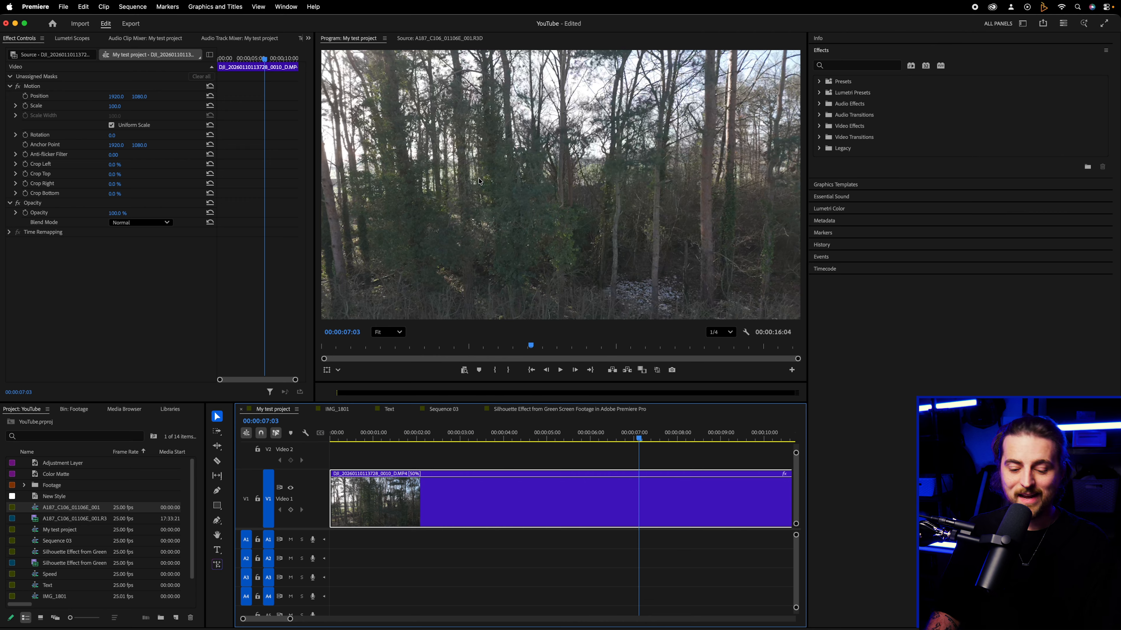
- Fit the whole half-speed clip in the timeline and replay it from the sequence start
{"action": "key", "text": "minus"}
{"action": "key", "text": "space"}
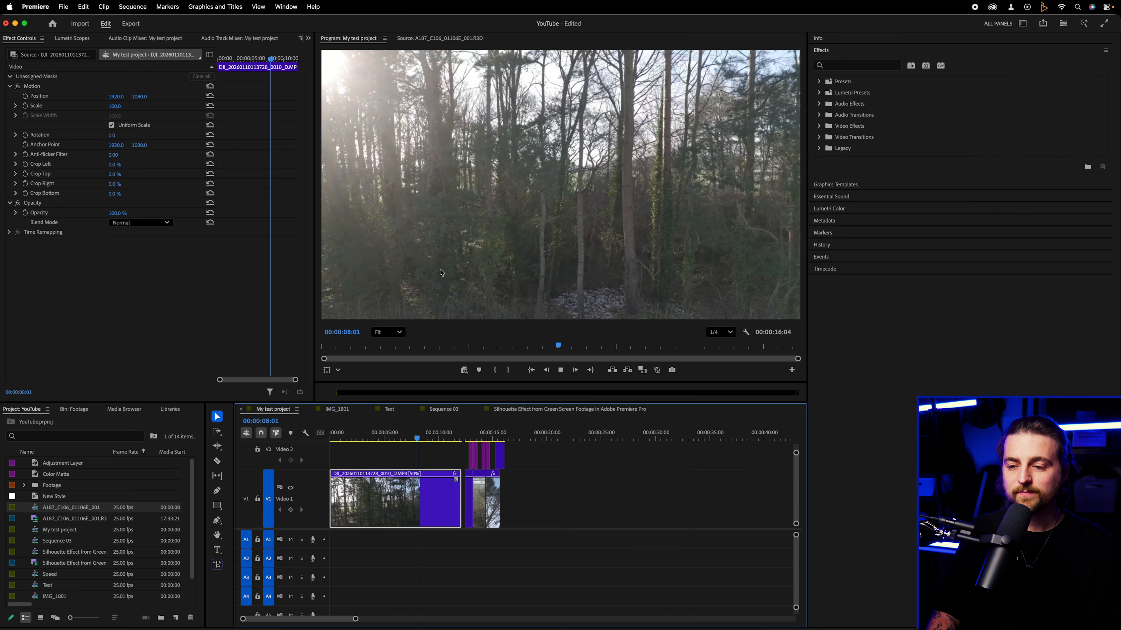
{"action": "key", "text": "Home"}
{"action": "key", "text": "space"}
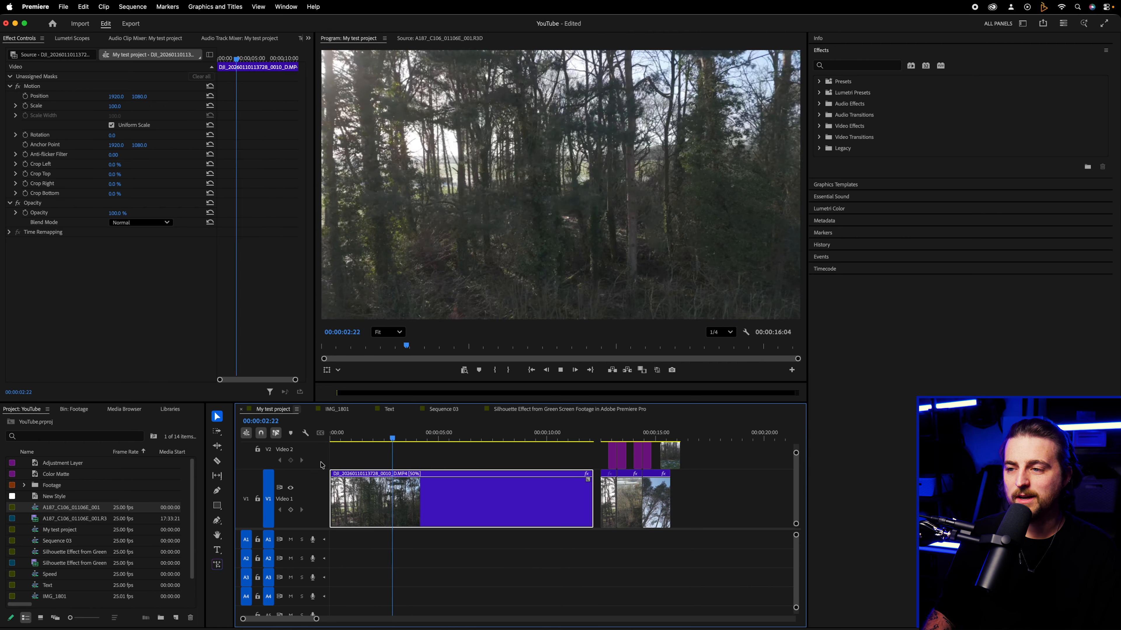
{"action": "key", "text": "space"}
- Set the forest clip to 100% speed with Reverse speed enabled and play it from the start
{"action": "right_click", "coordinate": [409, 526]}
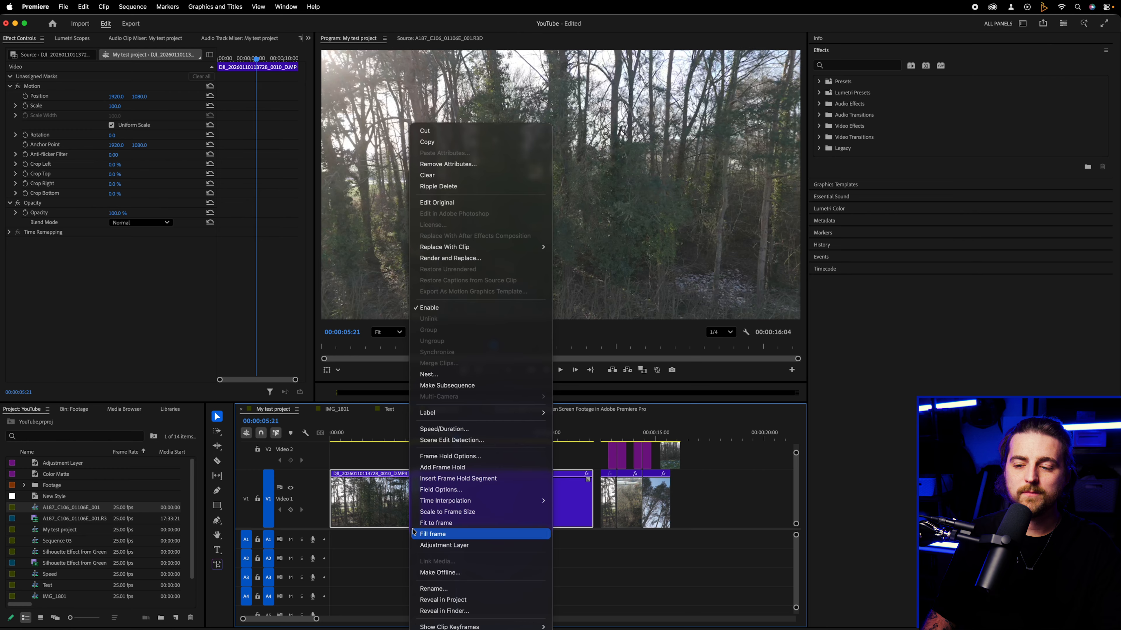
{"action": "left_click", "coordinate": [451, 431]}
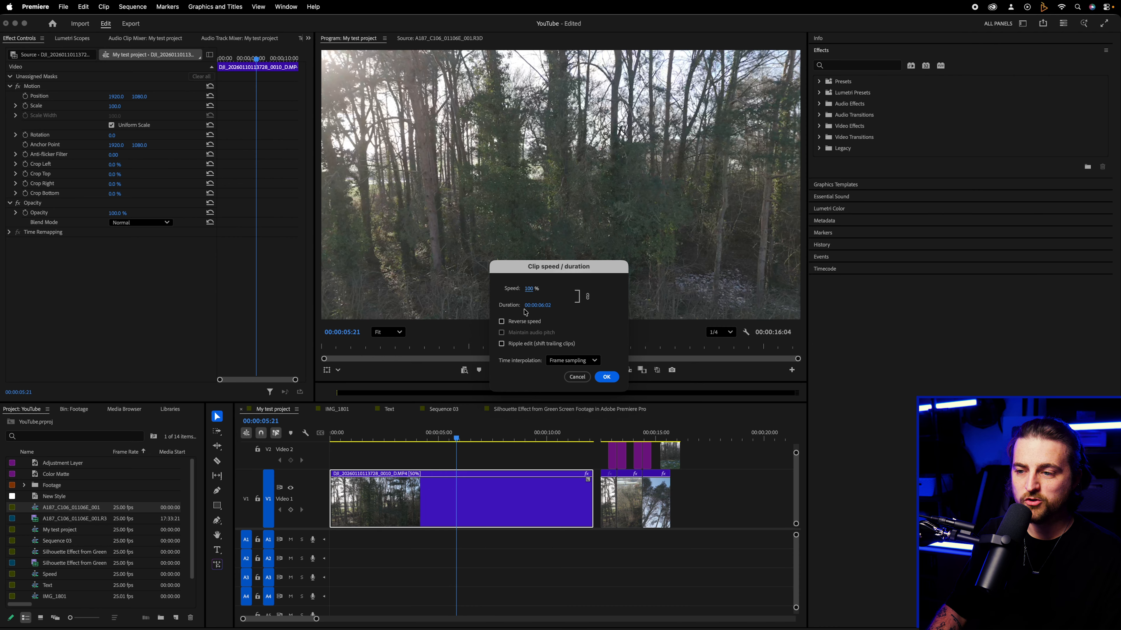
{"action": "left_click_drag", "start_coordinate": [525, 310], "coordinate": [683, 310]}
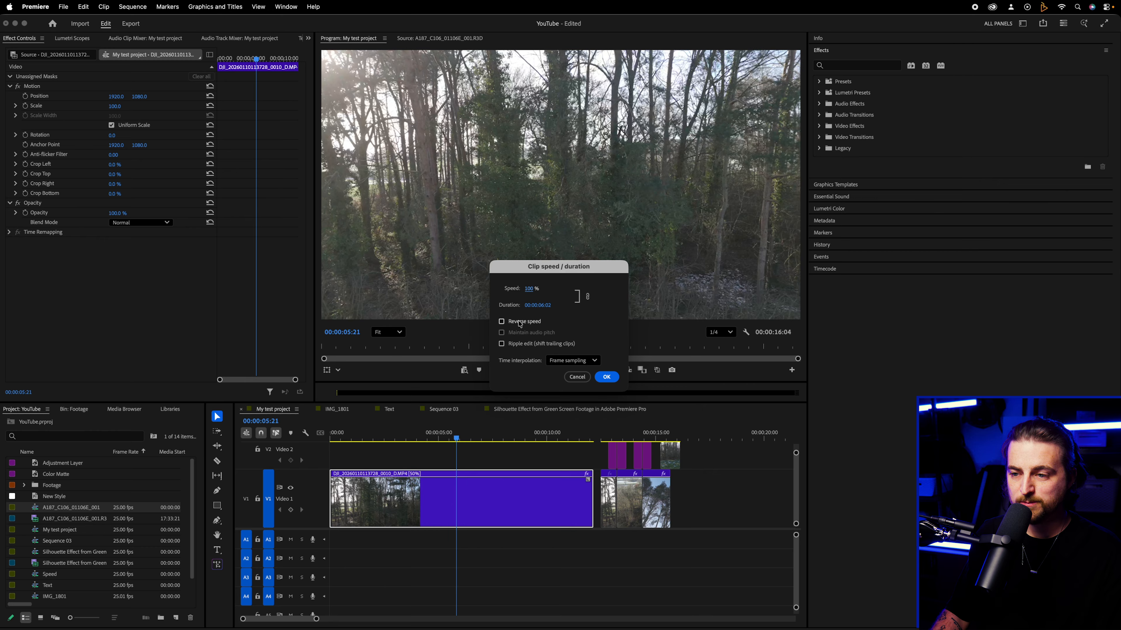
{"action": "left_click", "coordinate": [606, 377]}
{"action": "key", "text": "Home"}
{"action": "key", "text": "space"}
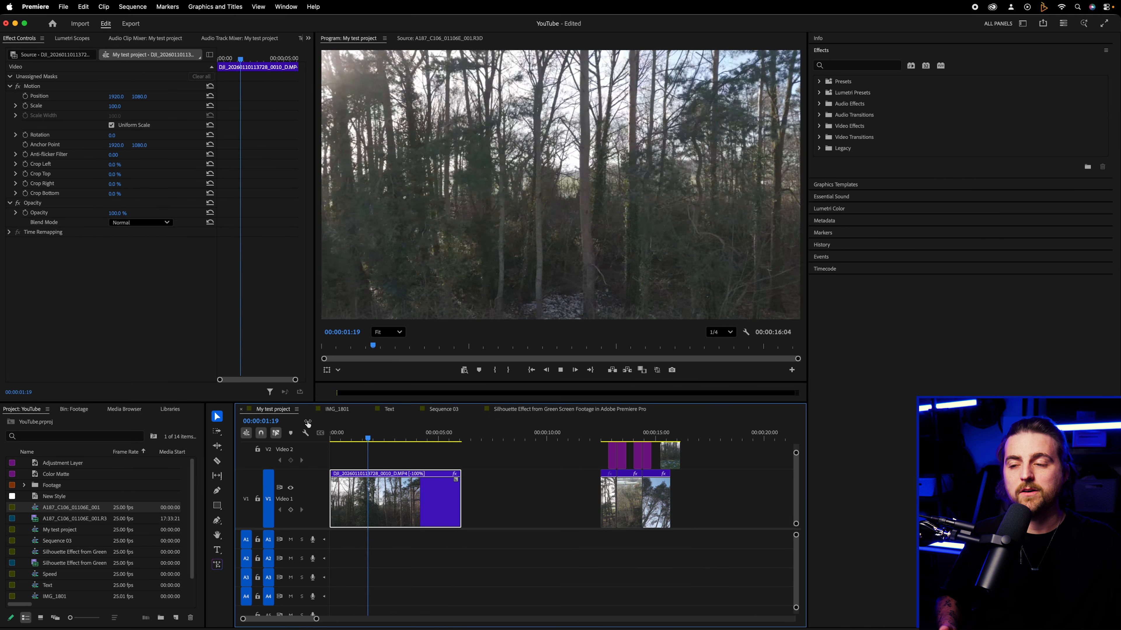
{"action": "key", "text": "space"}
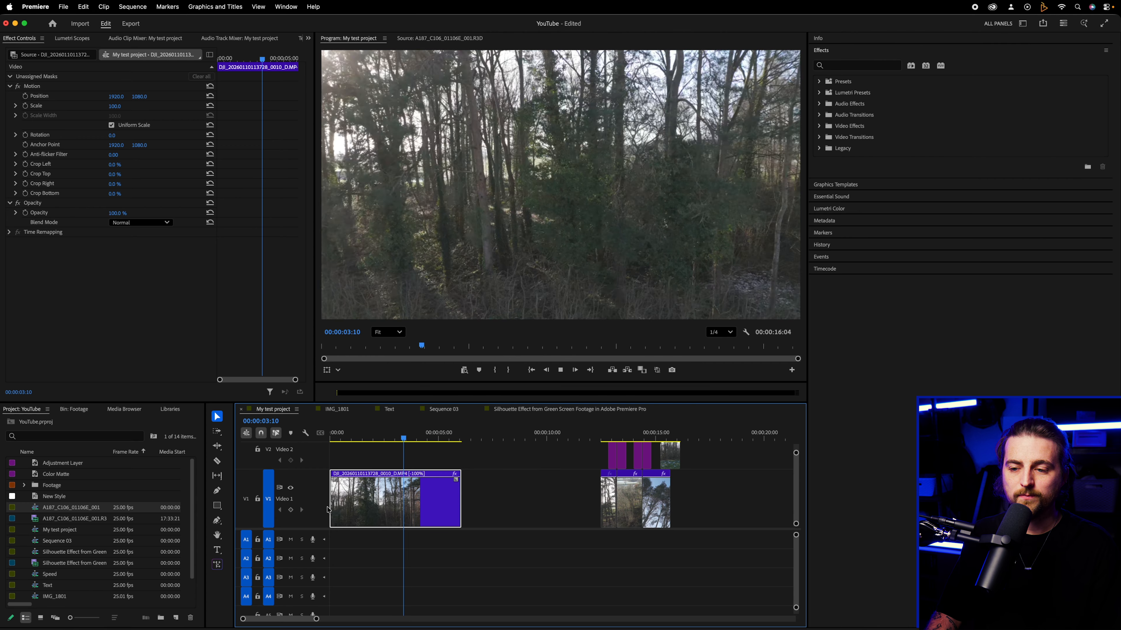
- Set the forest clip to 50% speed with Optical flow time interpolation and play it from the start
{"action": "right_click", "coordinate": [399, 512]}
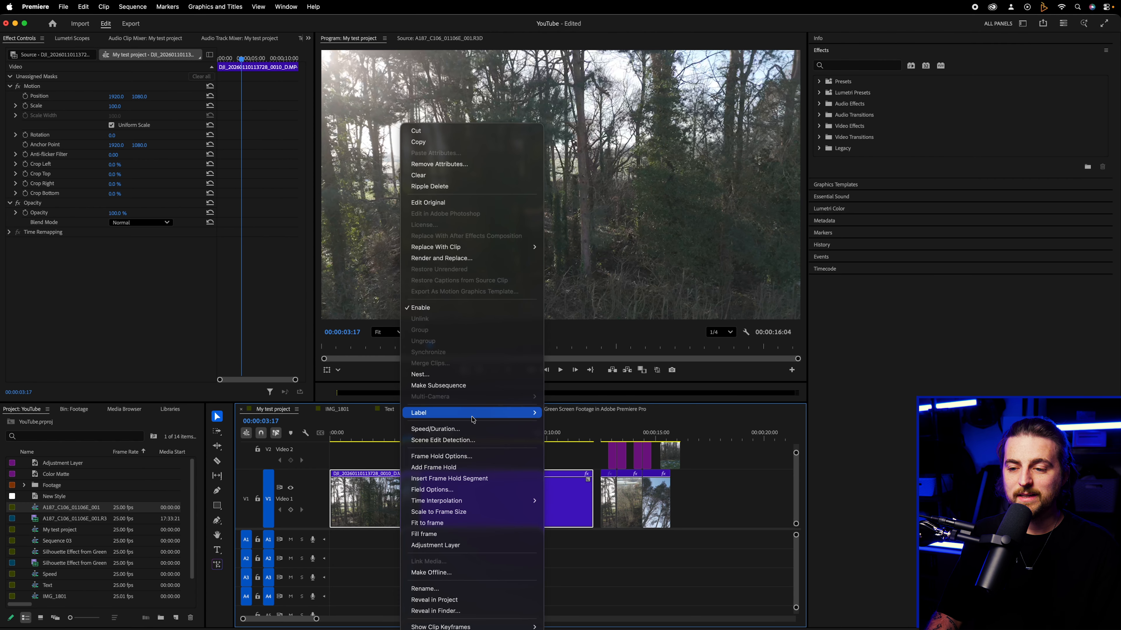
{"action": "left_click", "coordinate": [467, 428]}
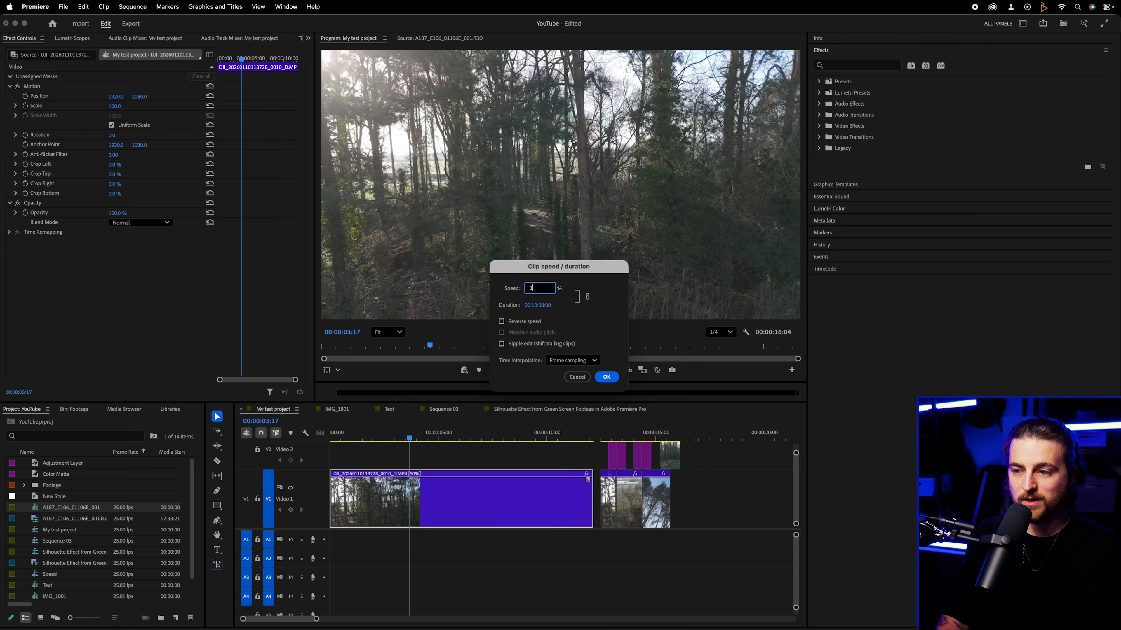
{"action": "left_click", "coordinate": [565, 361]}
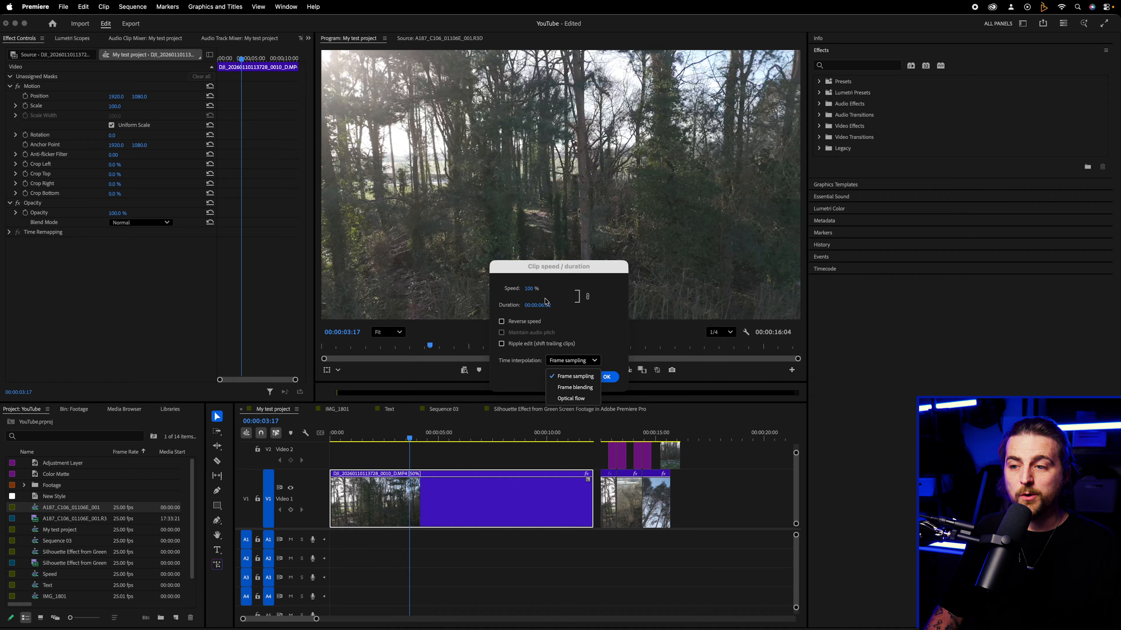
{"action": "left_click", "coordinate": [533, 288]}
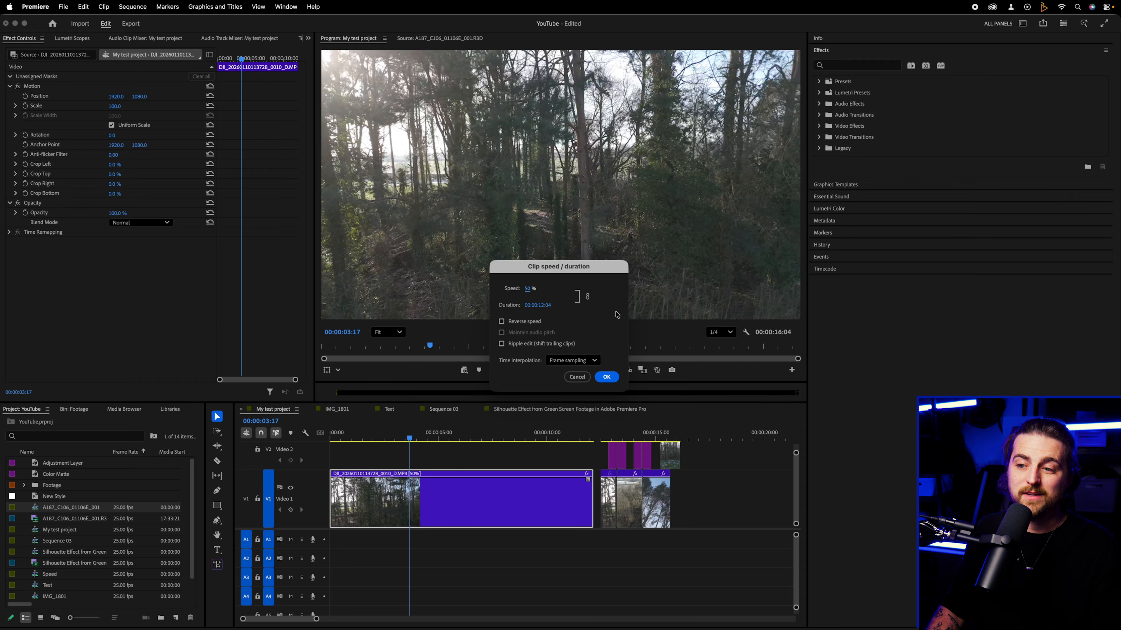
{"action": "left_click", "coordinate": [571, 366]}
{"action": "left_click", "coordinate": [566, 399]}
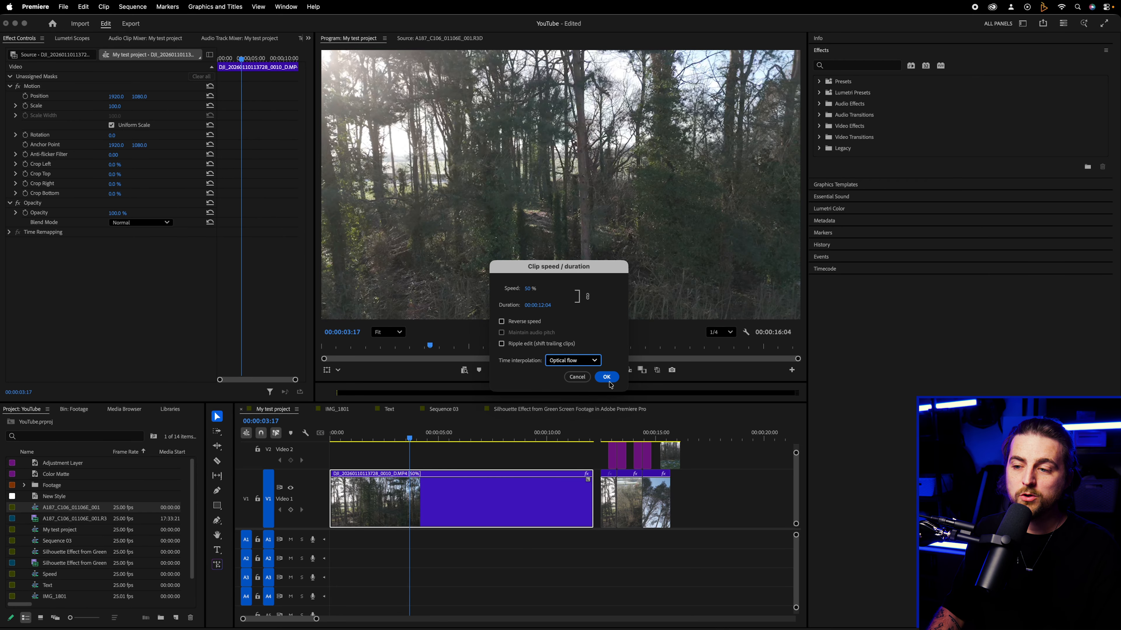
{"action": "left_click", "coordinate": [607, 377]}
{"action": "left_click_drag", "start_coordinate": [430, 437], "coordinate": [332, 438]}
{"action": "key", "text": "space"}
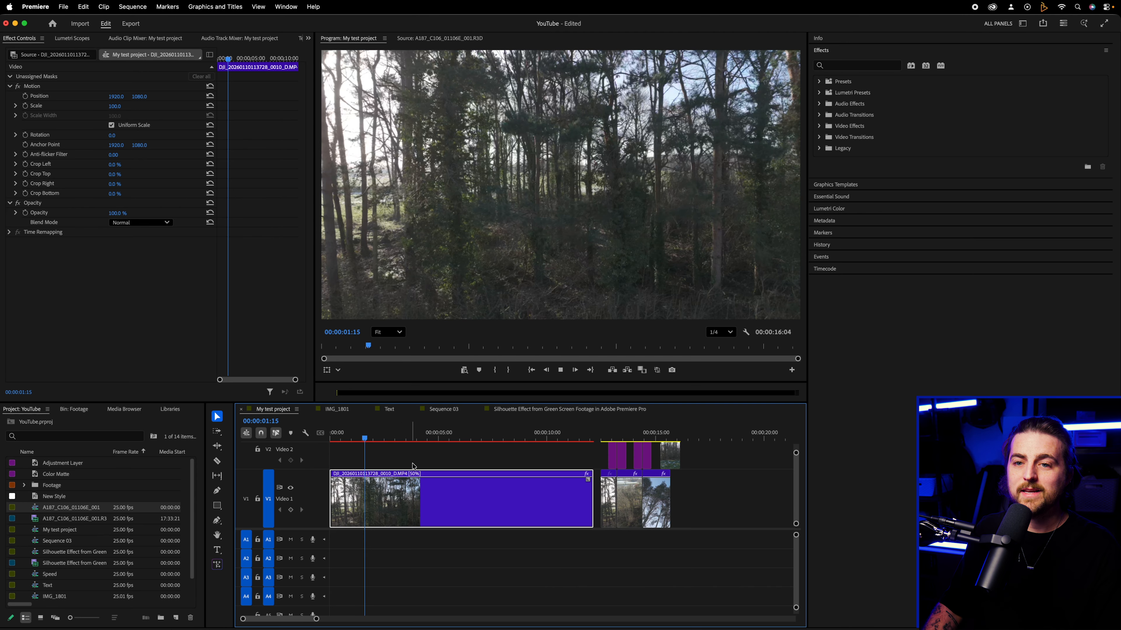
{"action": "key", "text": "space"}
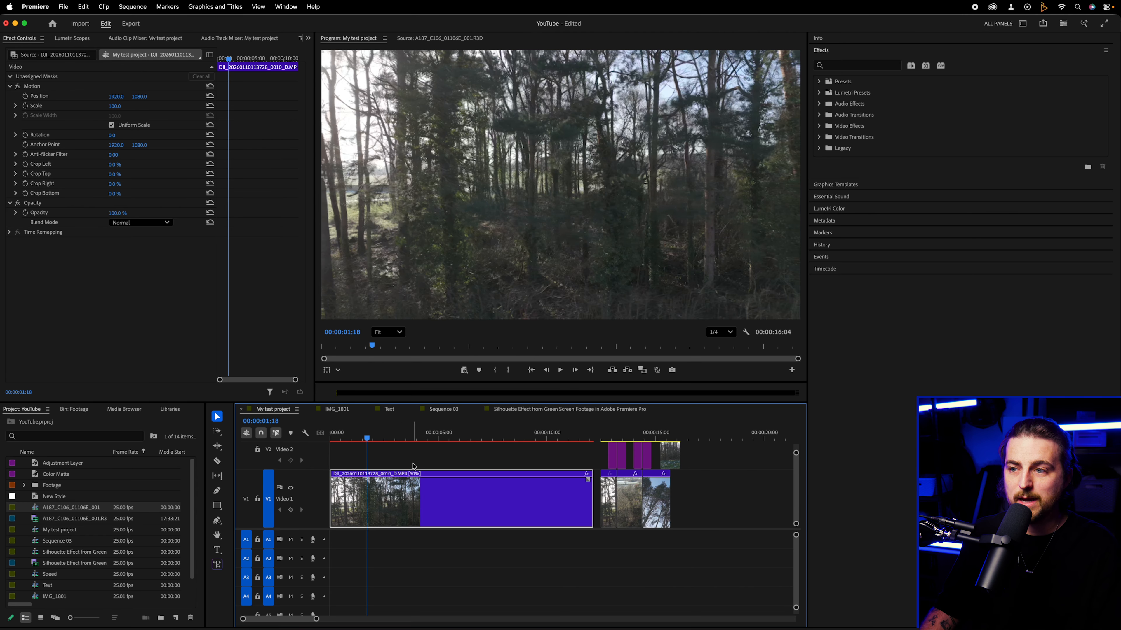
{"action": "key", "text": "space"}
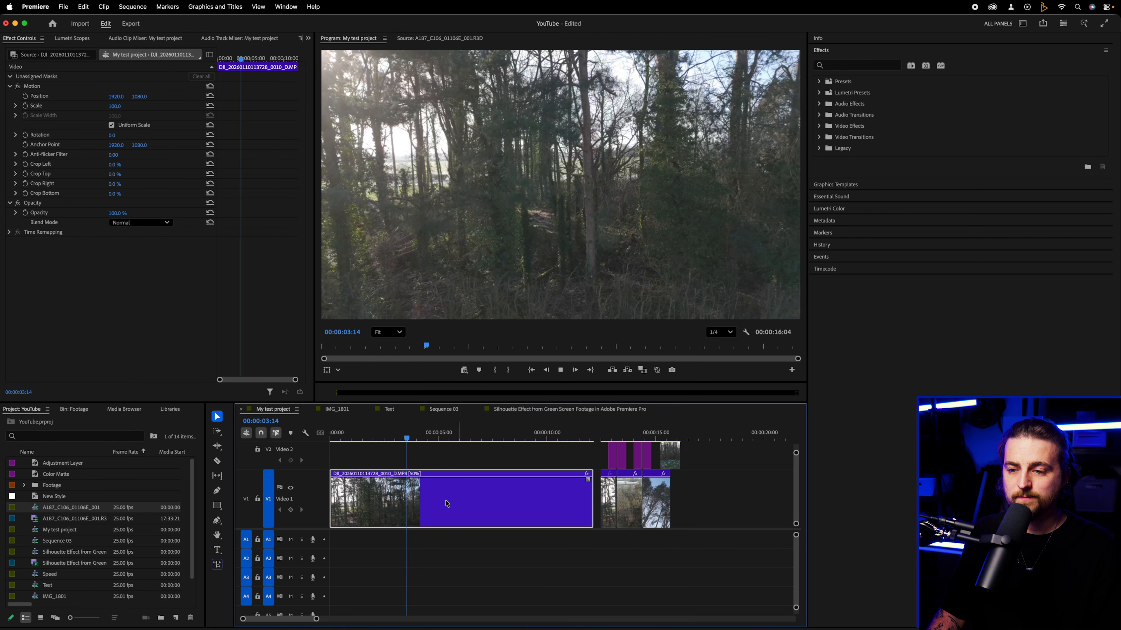
- Set the half-speed clip's time interpolation to Frame blending and play it to check the motion
{"action": "left_click", "coordinate": [378, 438]}
{"action": "right_click", "coordinate": [412, 511]}
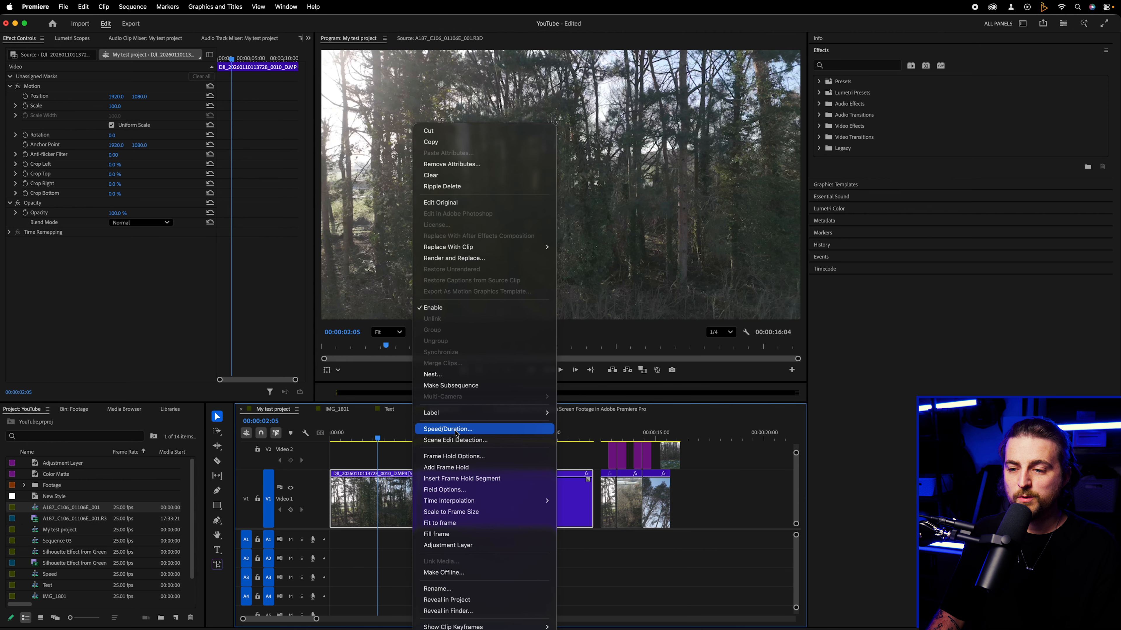
{"action": "left_click", "coordinate": [456, 429]}
{"action": "left_click", "coordinate": [557, 387]}
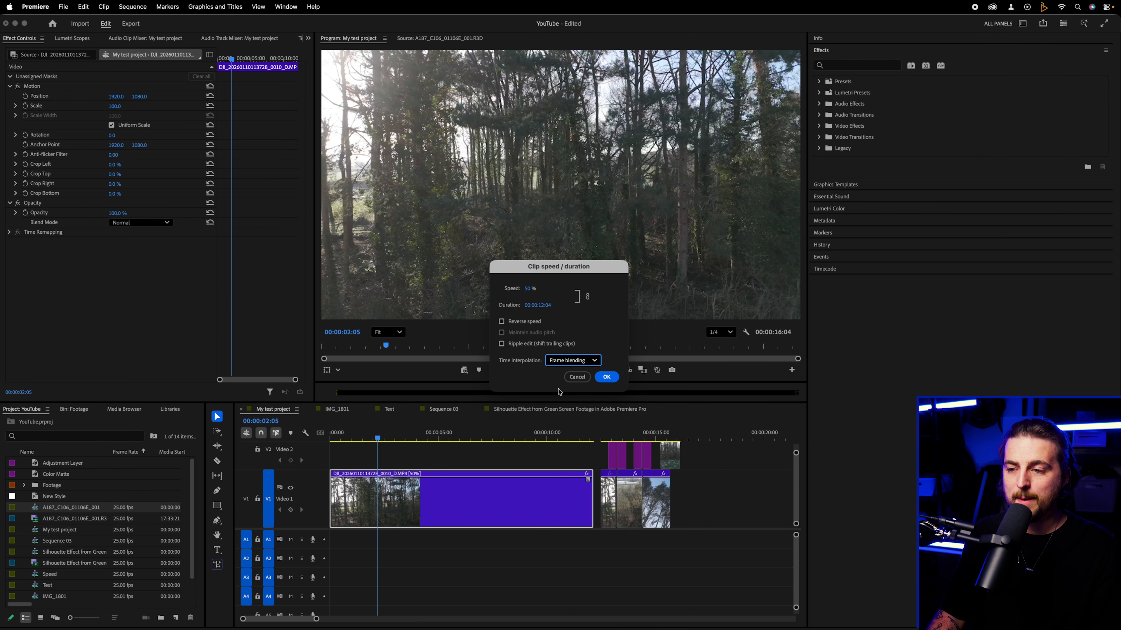
{"action": "left_click", "coordinate": [607, 378]}
{"action": "key", "text": "space"}
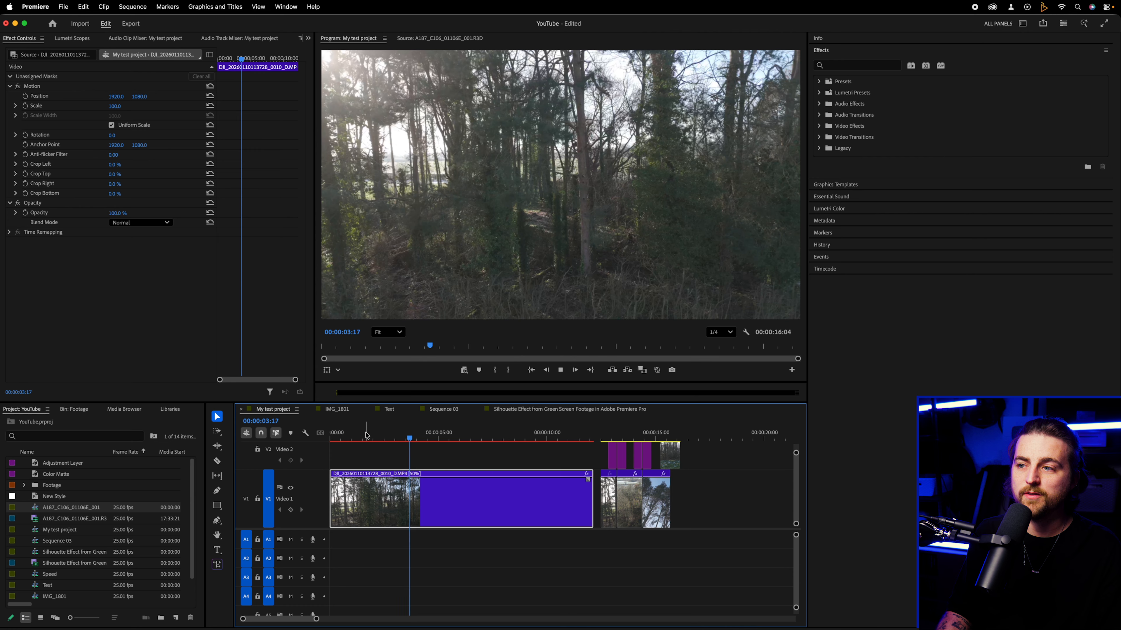
{"action": "key", "text": "space"}
{"action": "left_click", "coordinate": [362, 438]}
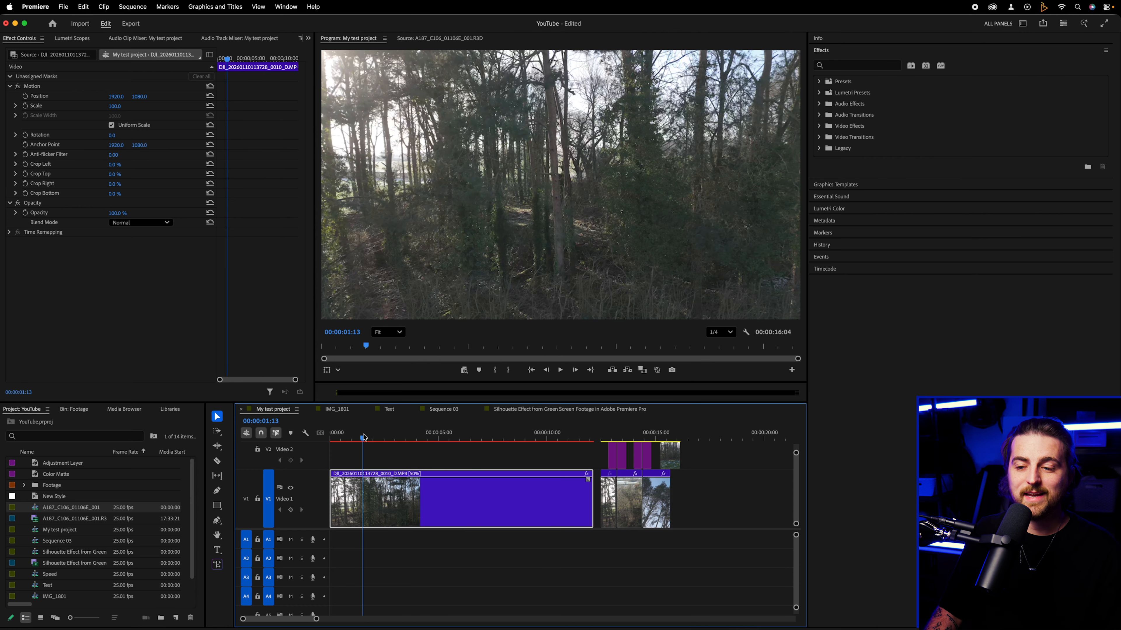
- Switch the half-speed clip's time interpolation back to Optical flow and play the result
{"action": "right_click", "coordinate": [409, 519]}
{"action": "left_click", "coordinate": [432, 429]}
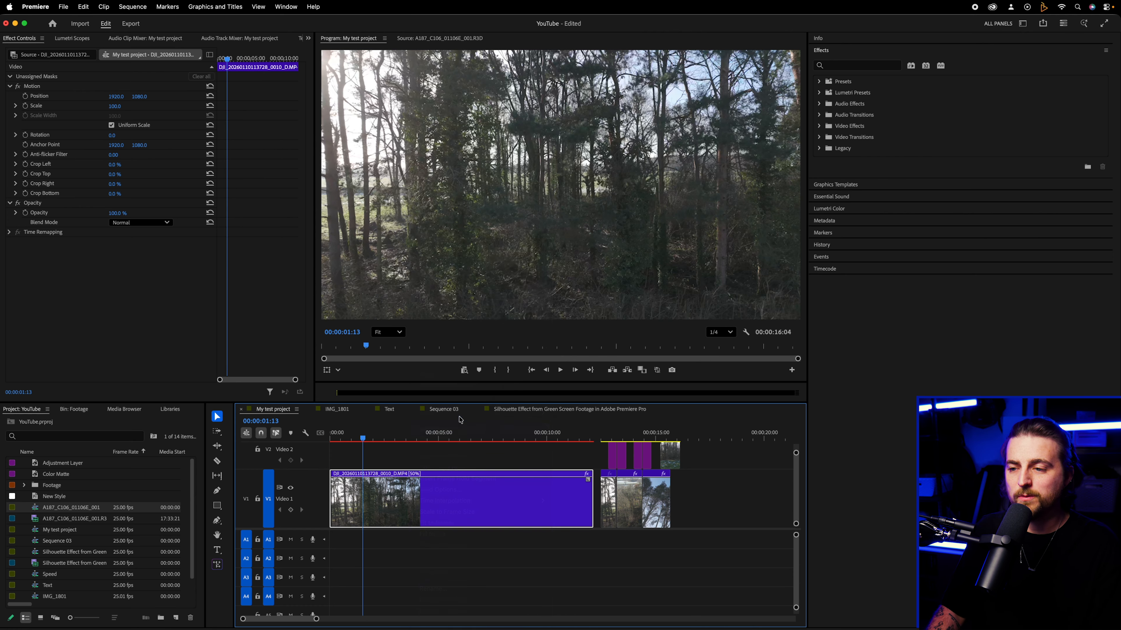
{"action": "left_click", "coordinate": [563, 360]}
{"action": "left_click", "coordinate": [570, 398]}
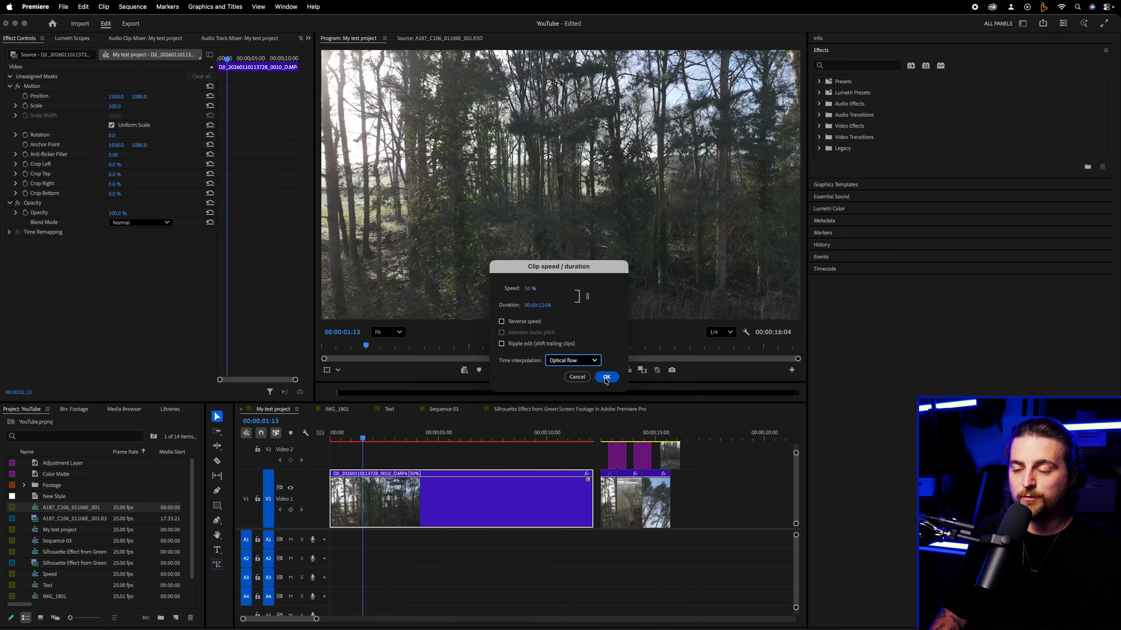
{"action": "key", "text": "Return"}
{"action": "key", "text": "space"}
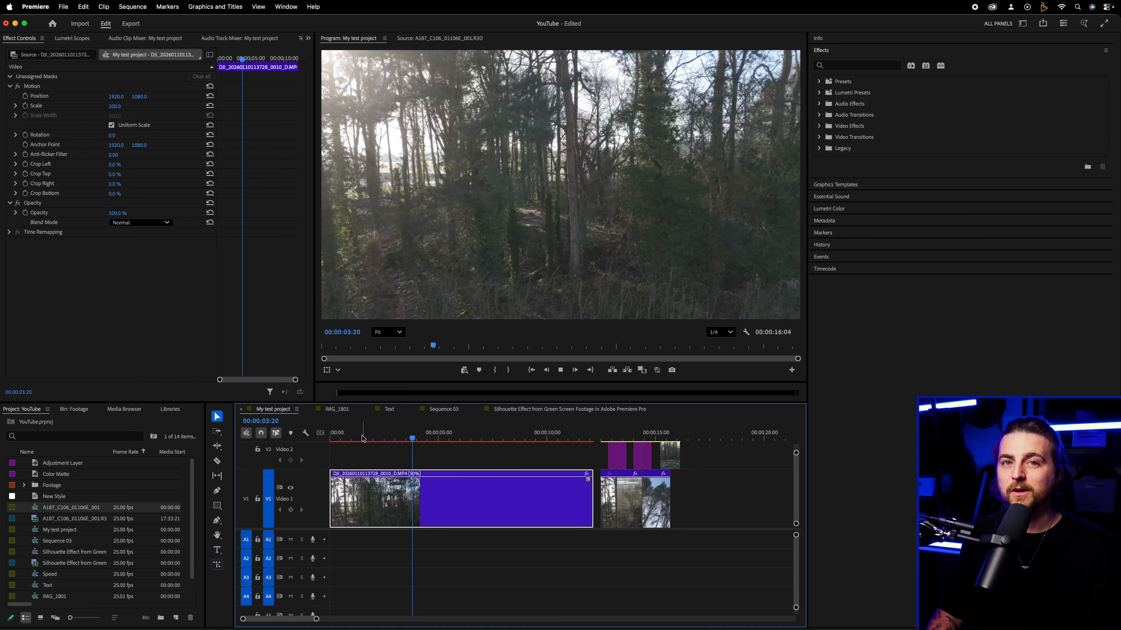
- Set the forest clip to 100% speed with Frame sampling time interpolation
{"action": "right_click", "coordinate": [429, 503]}
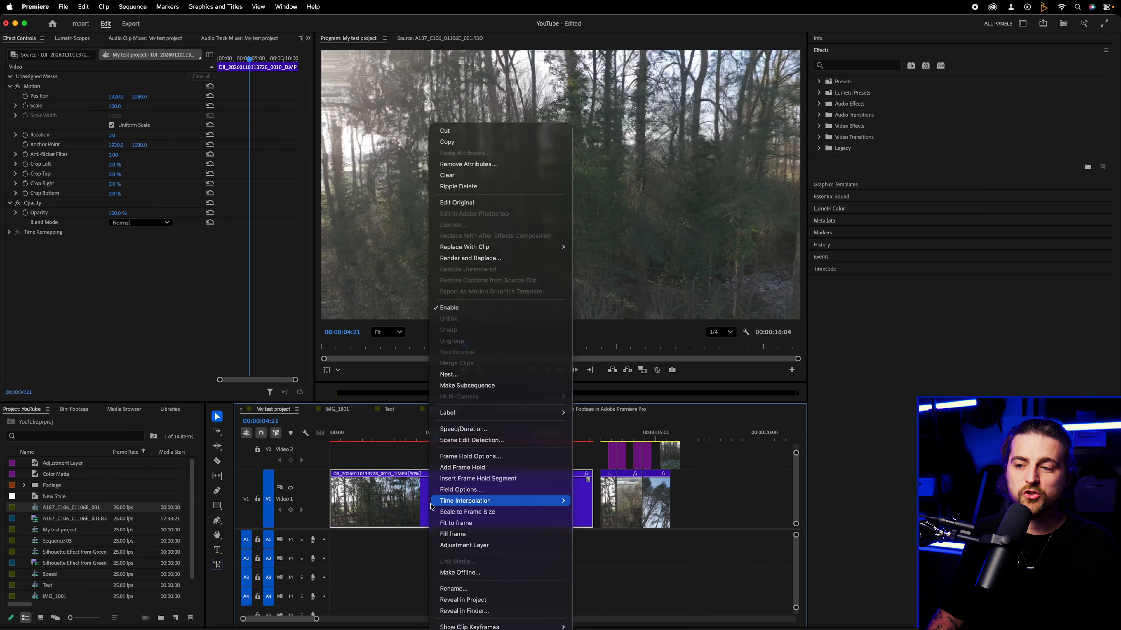
{"action": "left_click", "coordinate": [507, 429]}
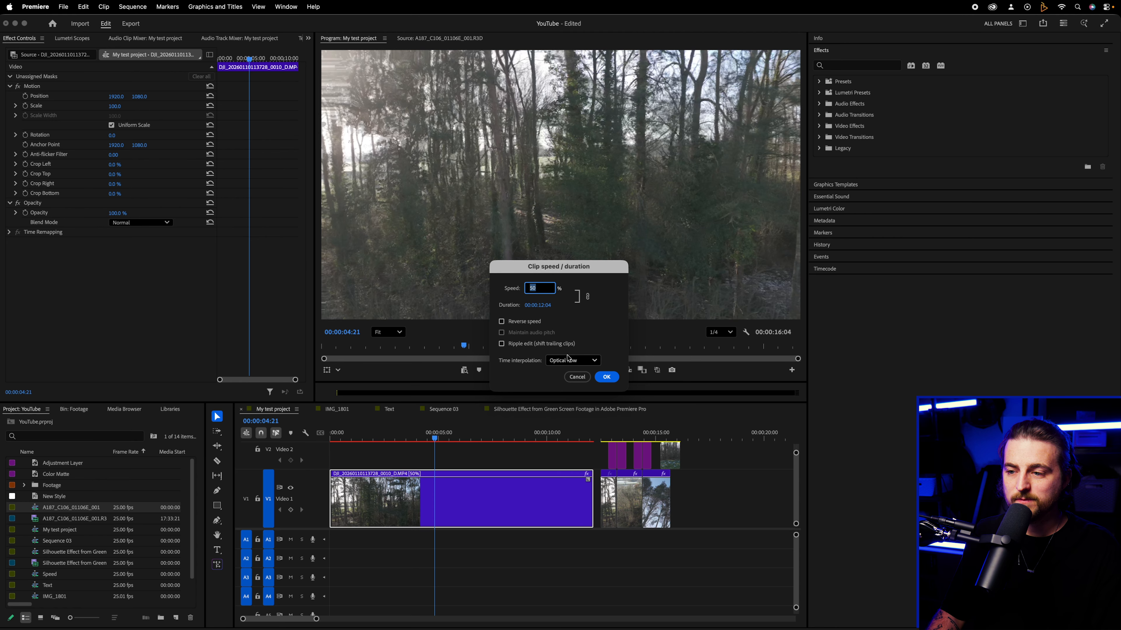
{"action": "left_click", "coordinate": [566, 376]}
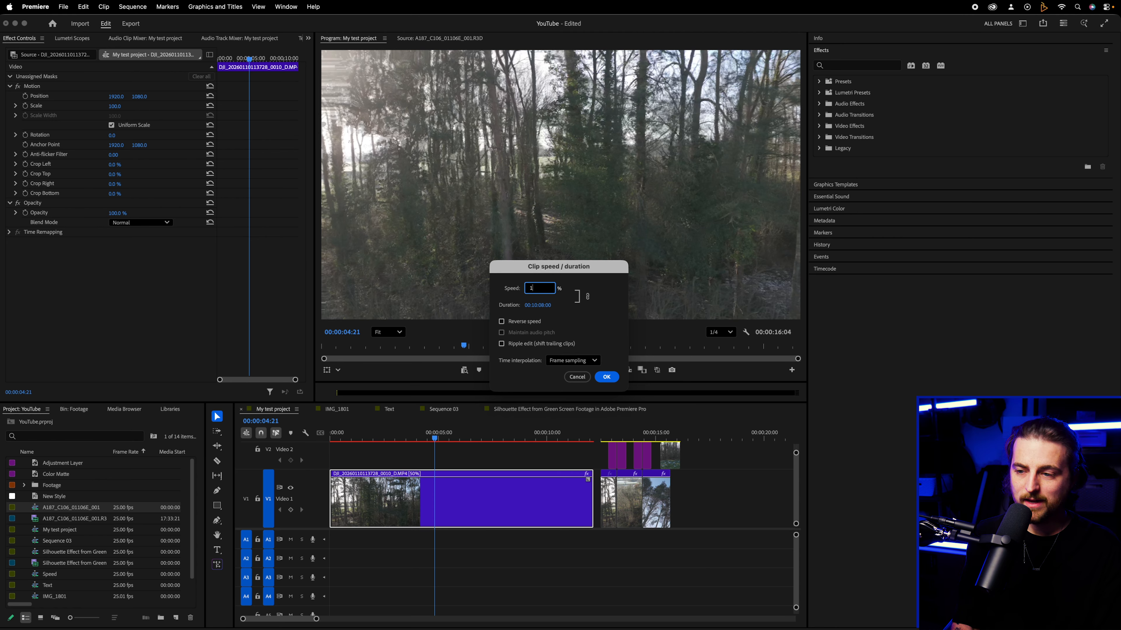
{"action": "left_click", "coordinate": [607, 378]}
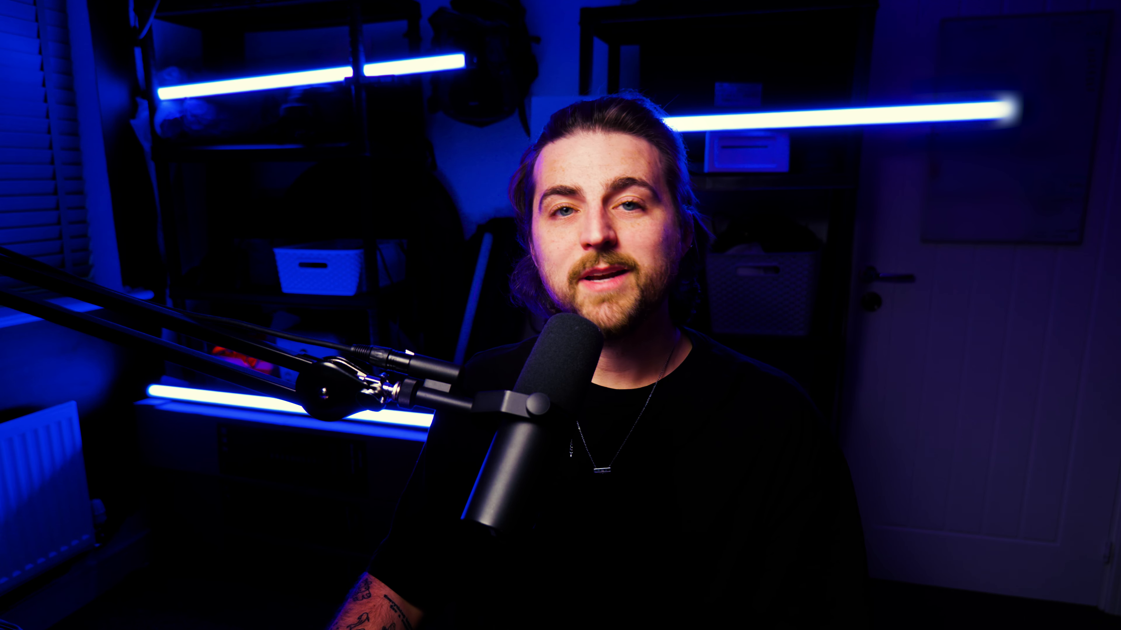